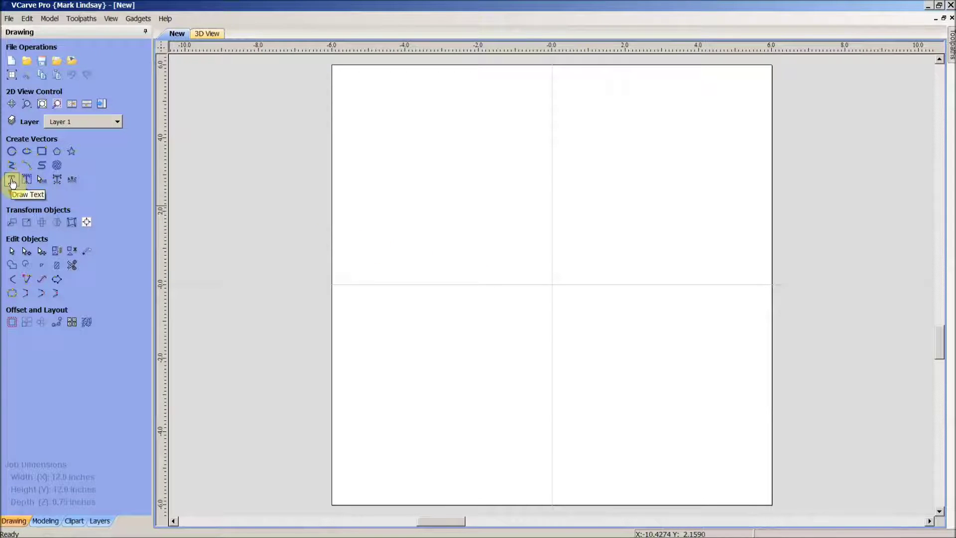
Create centred TrueType text in Times New Roman reading "This Is" and "Sample Text" on two lines, 0.75 inches high, anchored at 0,0.
{"action": "left_click", "coordinate": [12, 180]}
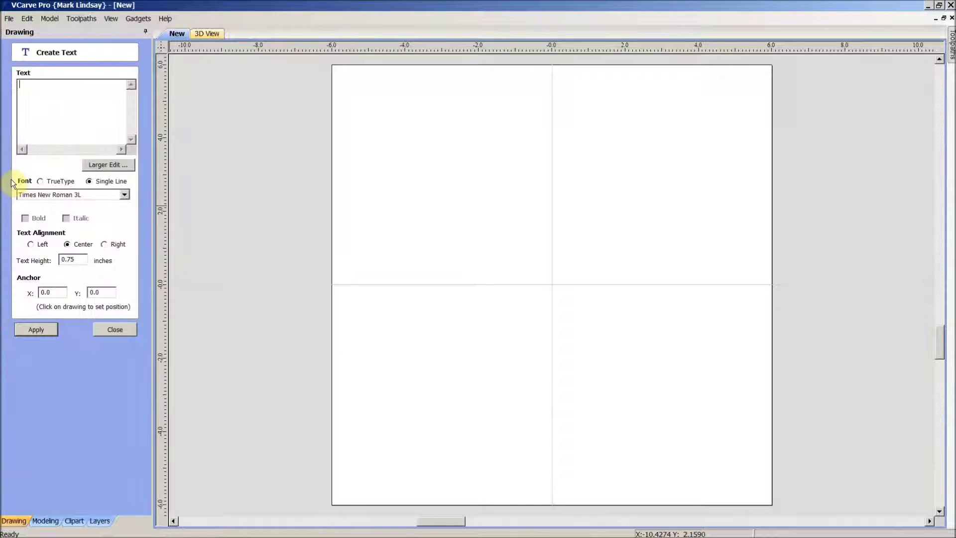
{"action": "left_click", "coordinate": [39, 182]}
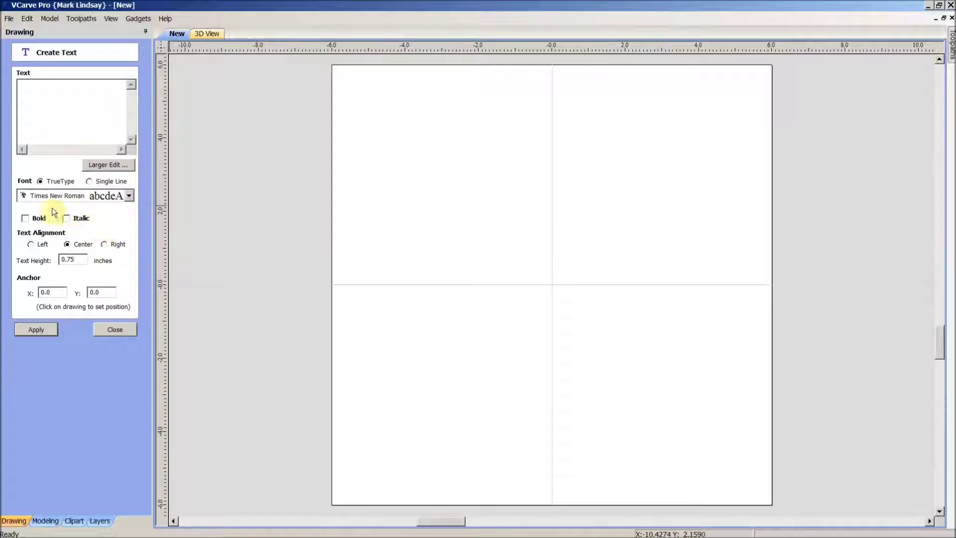
{"action": "left_click", "coordinate": [54, 104]}
{"action": "type", "text": "This Is"}
{"action": "key", "text": "Return"}
{"action": "type", "text": "Sample Text"}
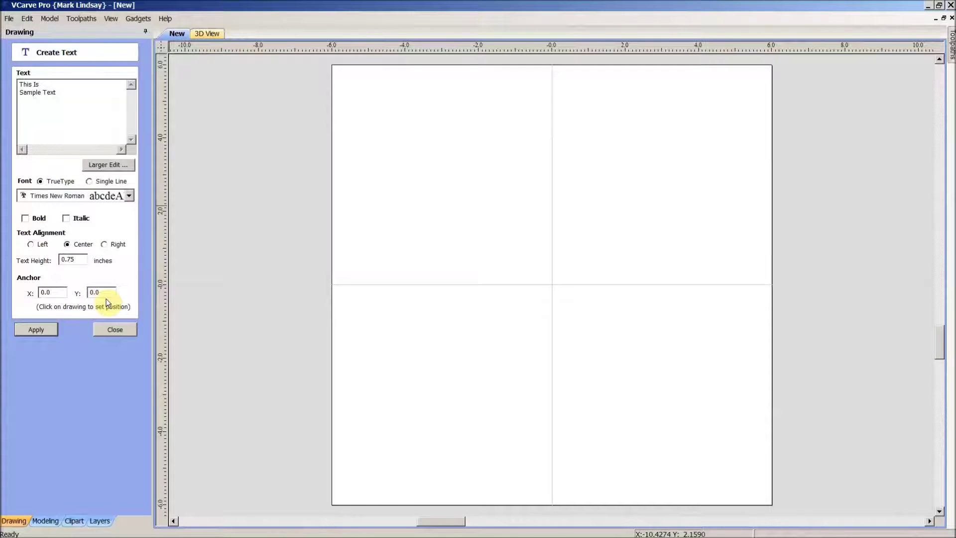
{"action": "left_click", "coordinate": [40, 331]}
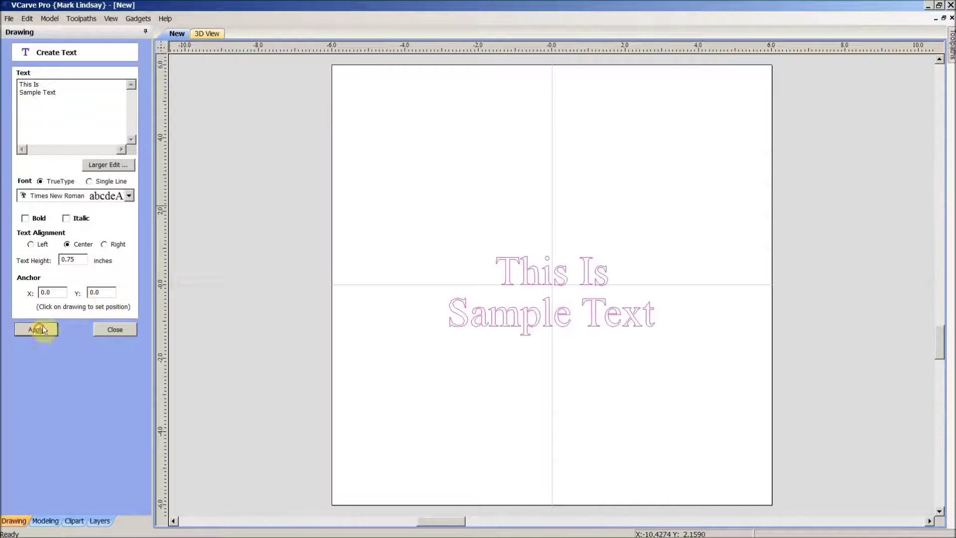
{"action": "left_click", "coordinate": [120, 331]}
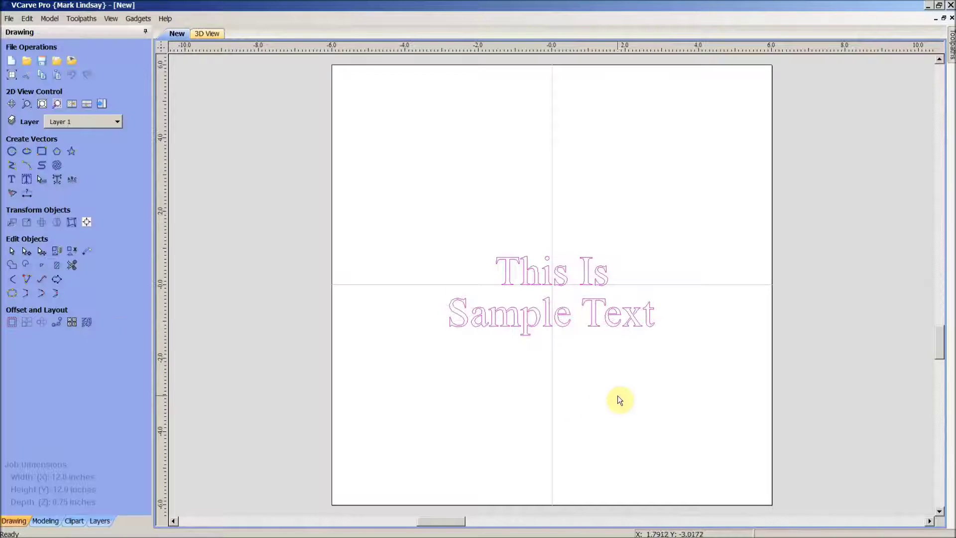
Move the two-line text block straight down into the lower half of the material, centred at about Y -3.
{"action": "left_click", "coordinate": [532, 326]}
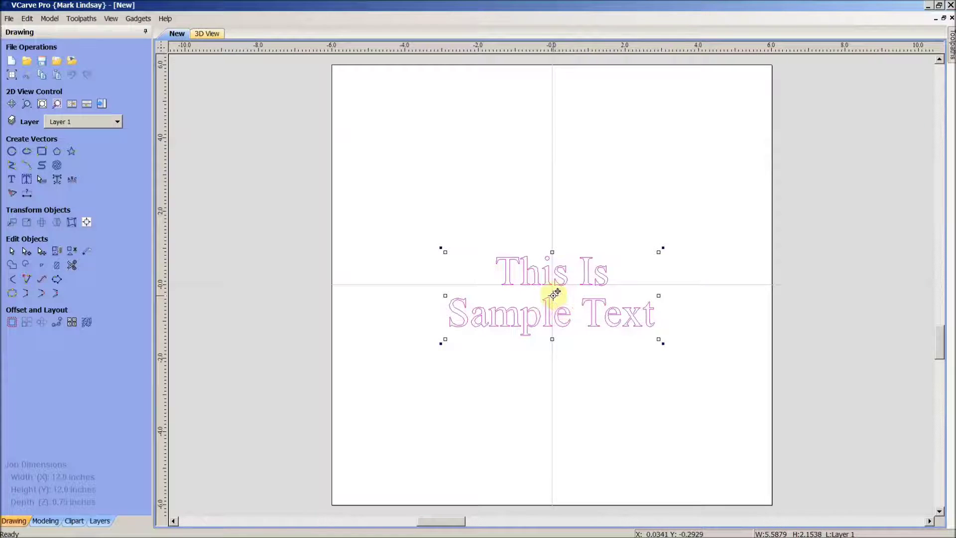
{"action": "left_click_drag", "start_coordinate": [555, 299], "coordinate": [551, 396]}
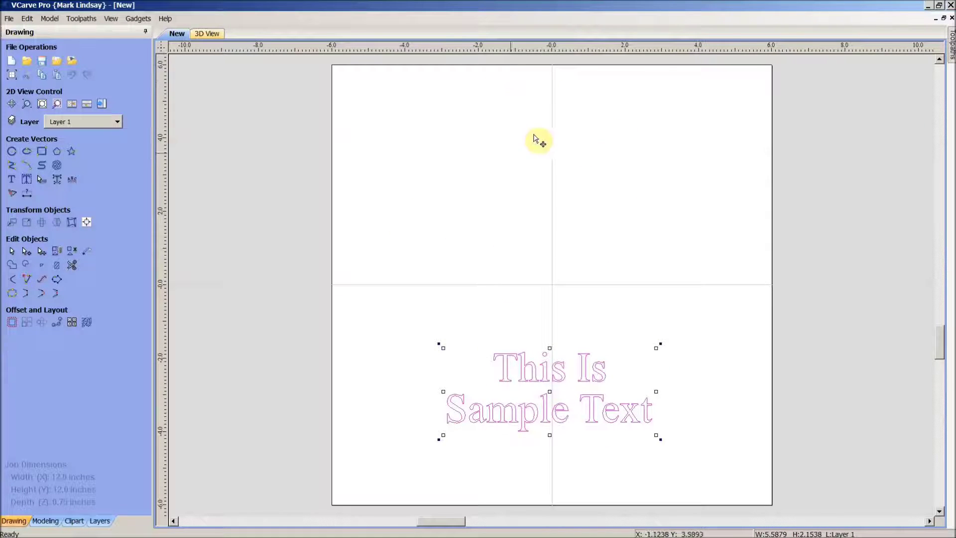
{"action": "left_click", "coordinate": [684, 225]}
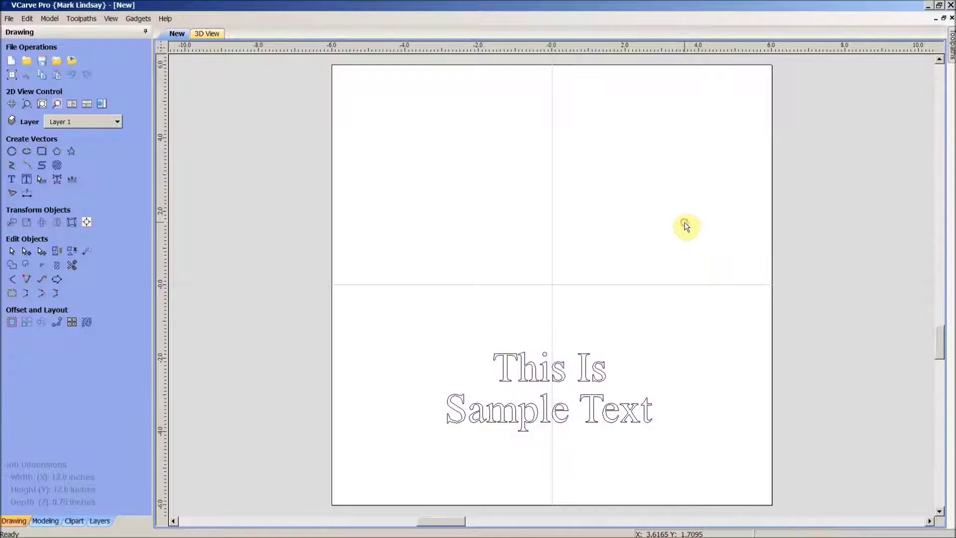
Break the text block into separate lines and check that each line selects on its own.
{"action": "left_click", "coordinate": [584, 380]}
{"action": "right_click", "coordinate": [585, 381]}
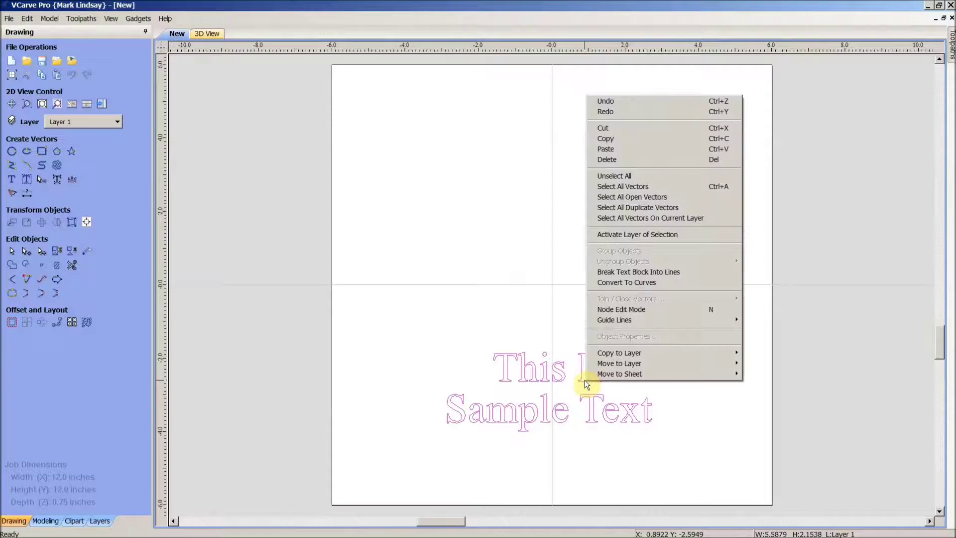
{"action": "left_click", "coordinate": [683, 272]}
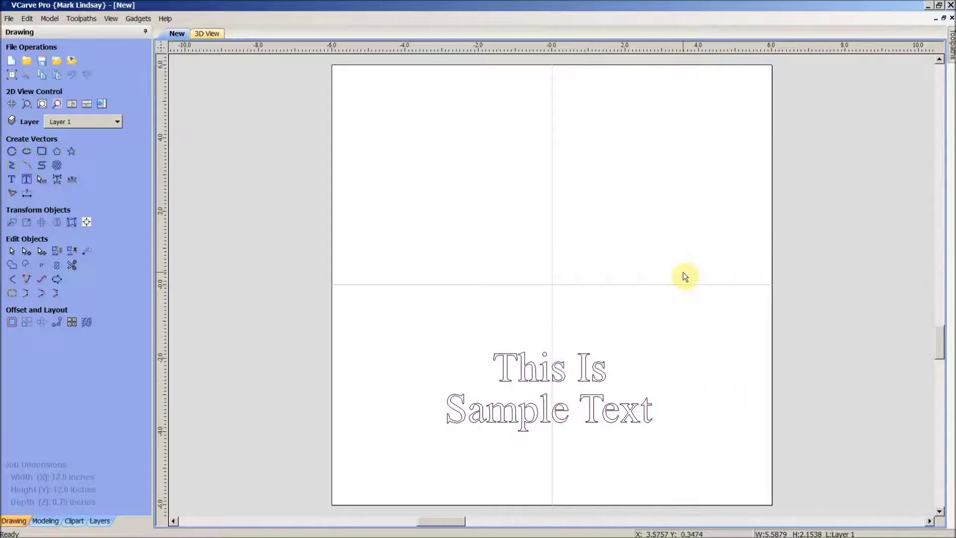
{"action": "left_click", "coordinate": [593, 380]}
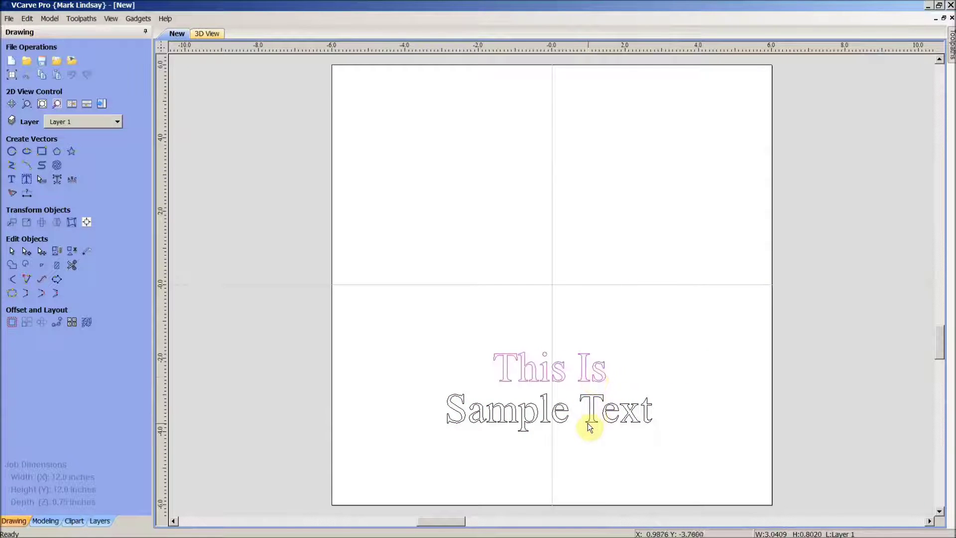
{"action": "left_click", "coordinate": [594, 424]}
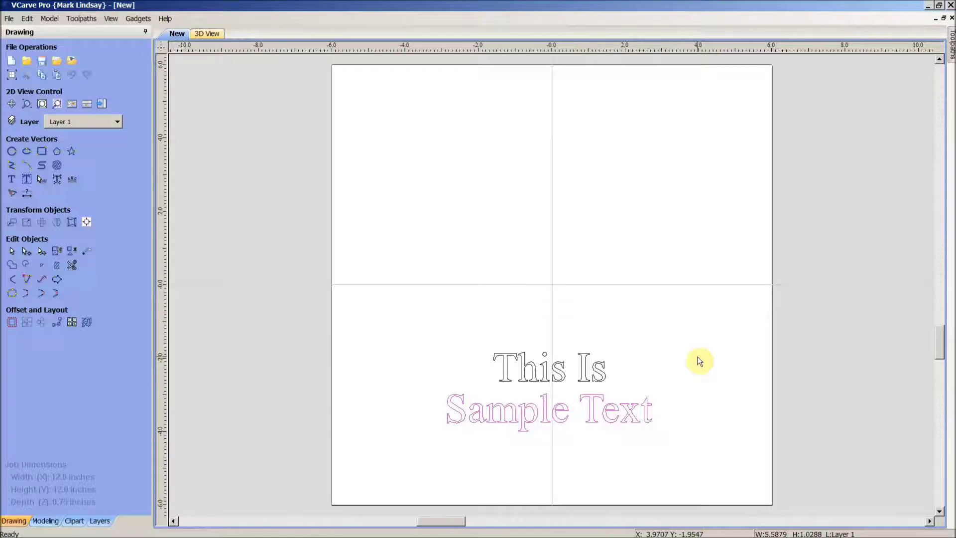
Move the "This Is" line up into the upper part of the material, centred at about Y 3.9.
{"action": "left_click", "coordinate": [546, 382]}
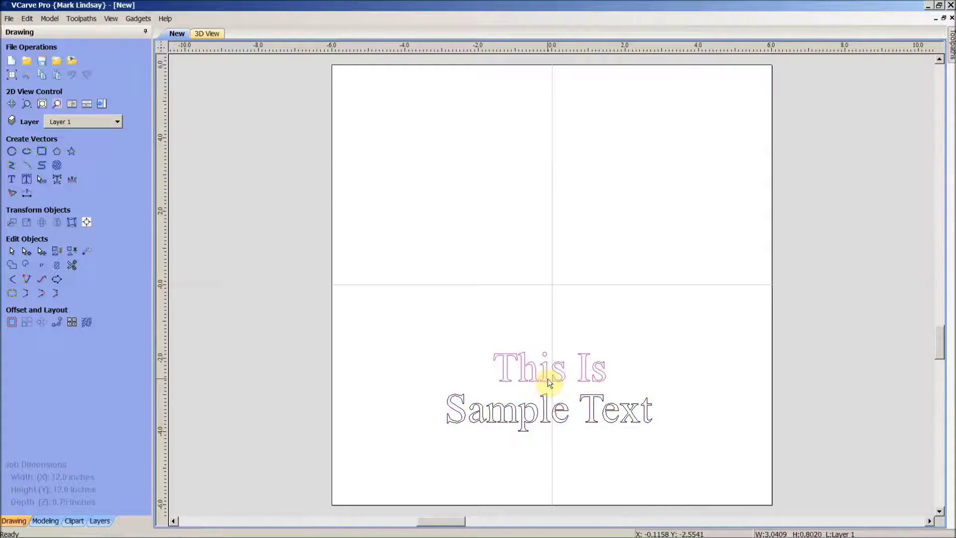
{"action": "left_click", "coordinate": [545, 381]}
{"action": "left_click_drag", "start_coordinate": [551, 365], "coordinate": [551, 93]}
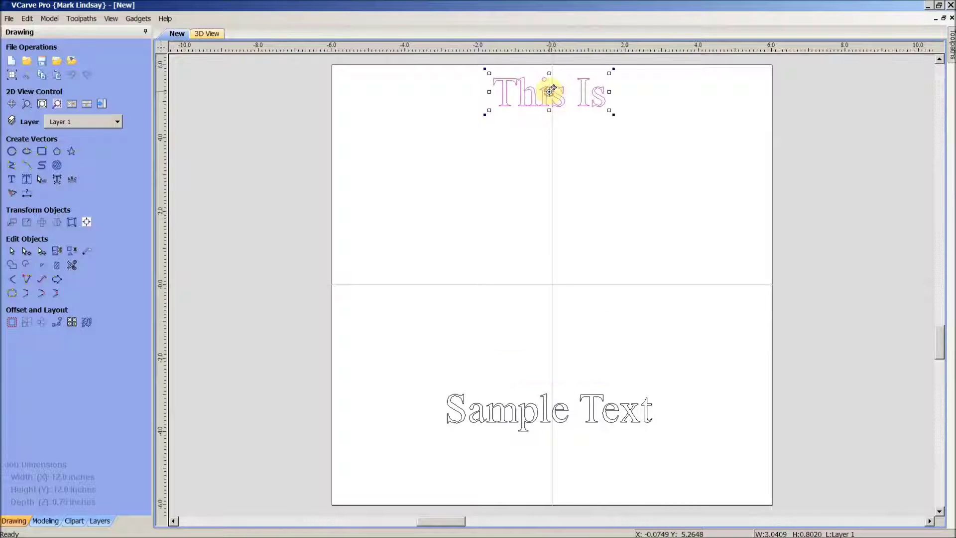
{"action": "left_click", "coordinate": [566, 285]}
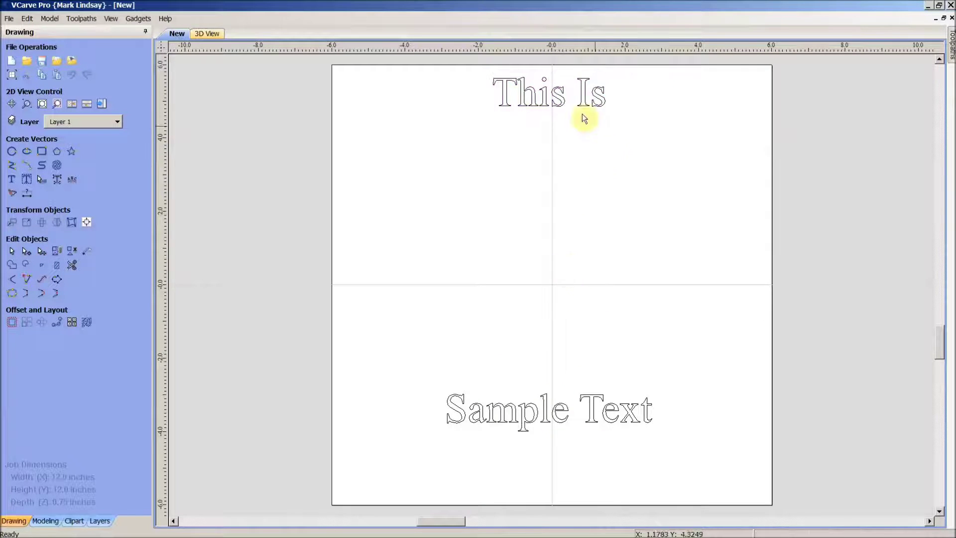
{"action": "left_click", "coordinate": [552, 102]}
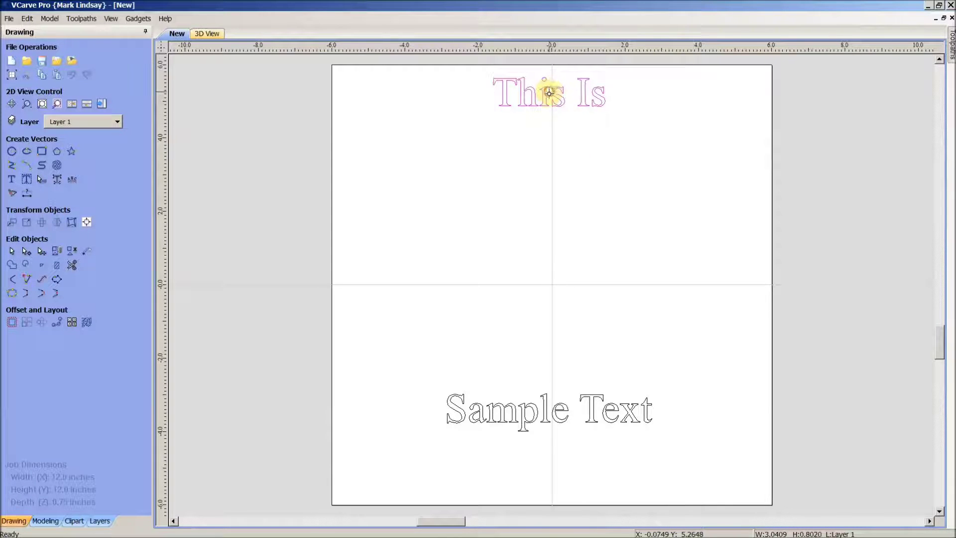
{"action": "left_click_drag", "start_coordinate": [553, 90], "coordinate": [553, 139]}
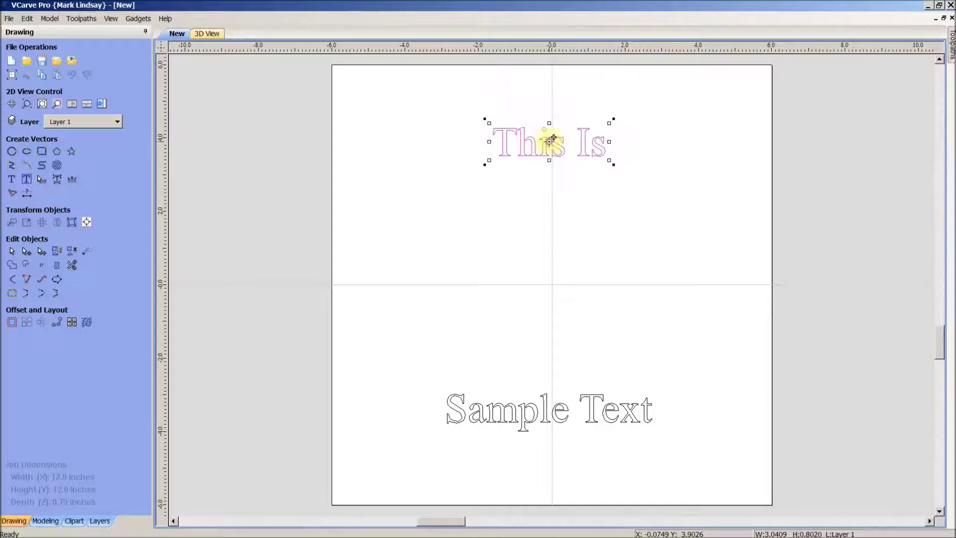
{"action": "left_click", "coordinate": [567, 244]}
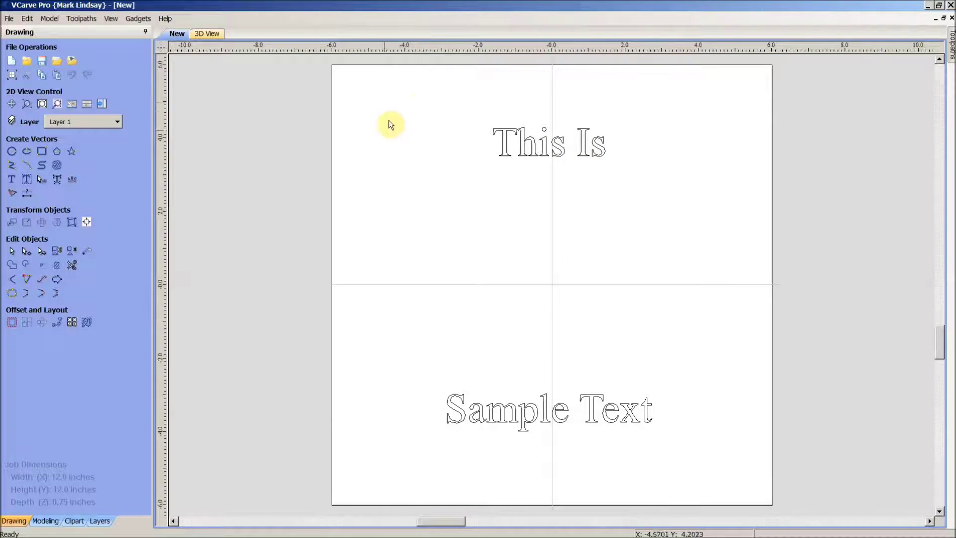
Move the "Sample Text" line up so it sits just above the horizontal centre line.
{"action": "left_click", "coordinate": [544, 417]}
{"action": "left_click", "coordinate": [545, 413]}
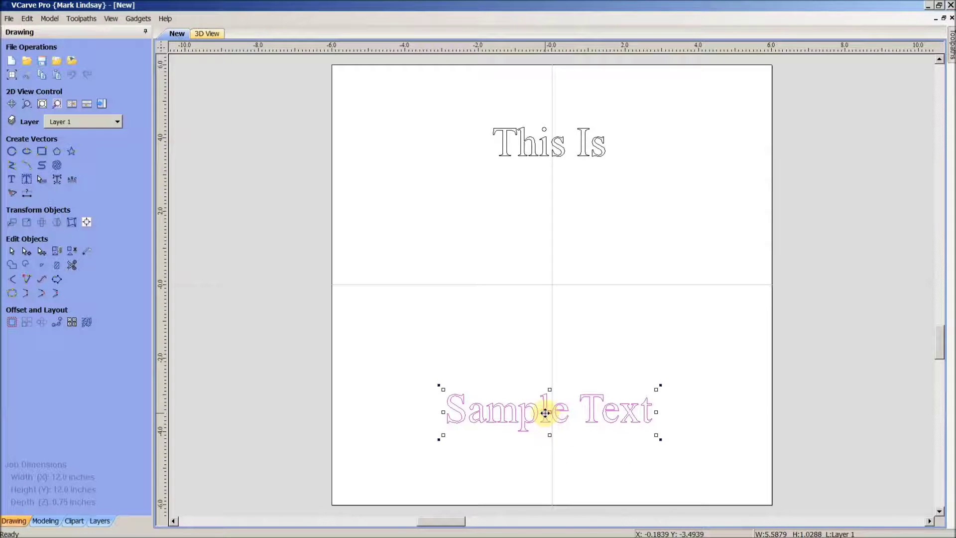
{"action": "left_click_drag", "start_coordinate": [552, 410], "coordinate": [551, 276]}
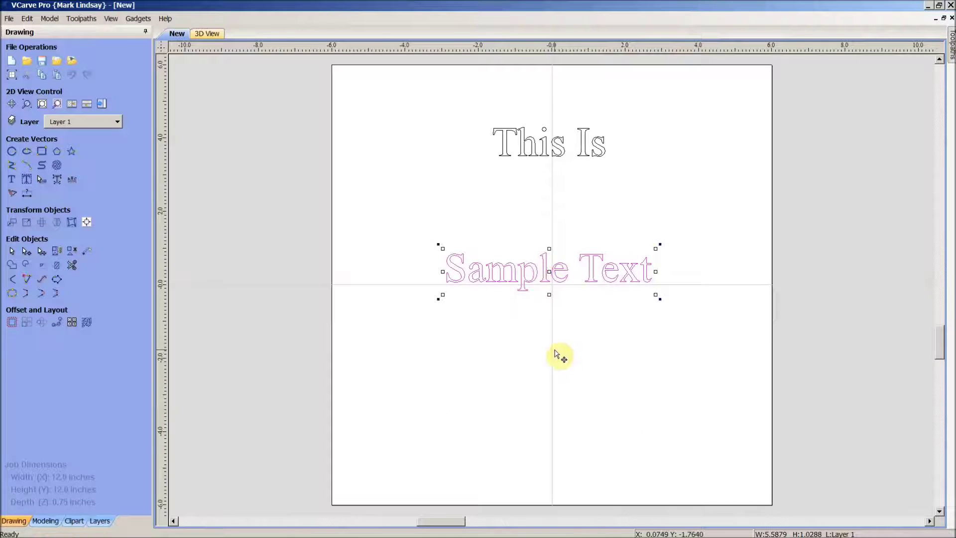
{"action": "left_click", "coordinate": [557, 354]}
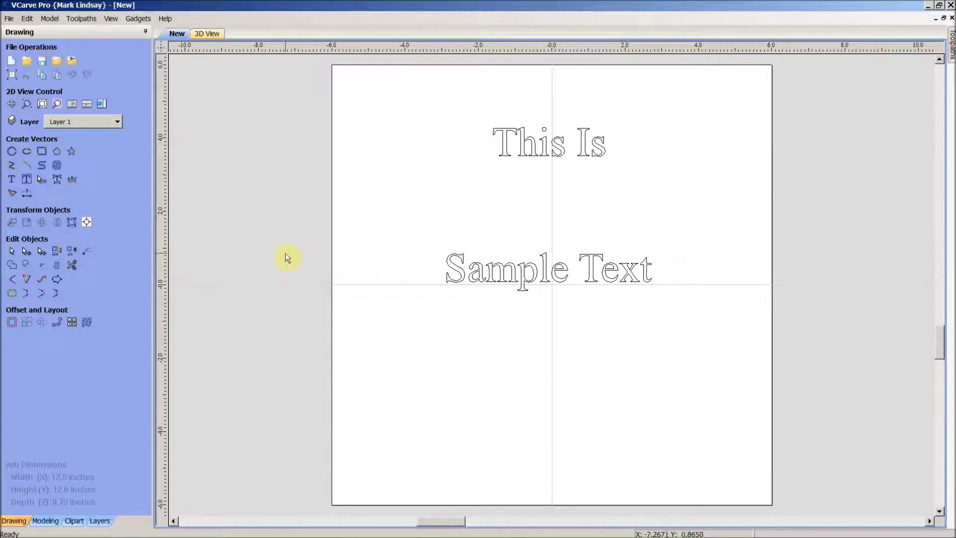
Start editing text spacing and curve on the "Sample Text" line and shift it slightly upward near the vertical centre line.
{"action": "left_click", "coordinate": [459, 272]}
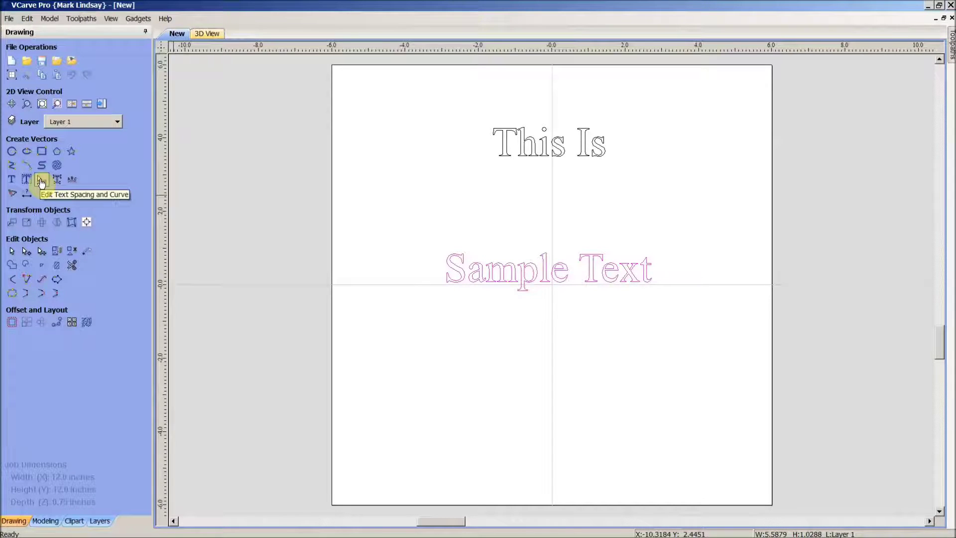
{"action": "left_click", "coordinate": [41, 181]}
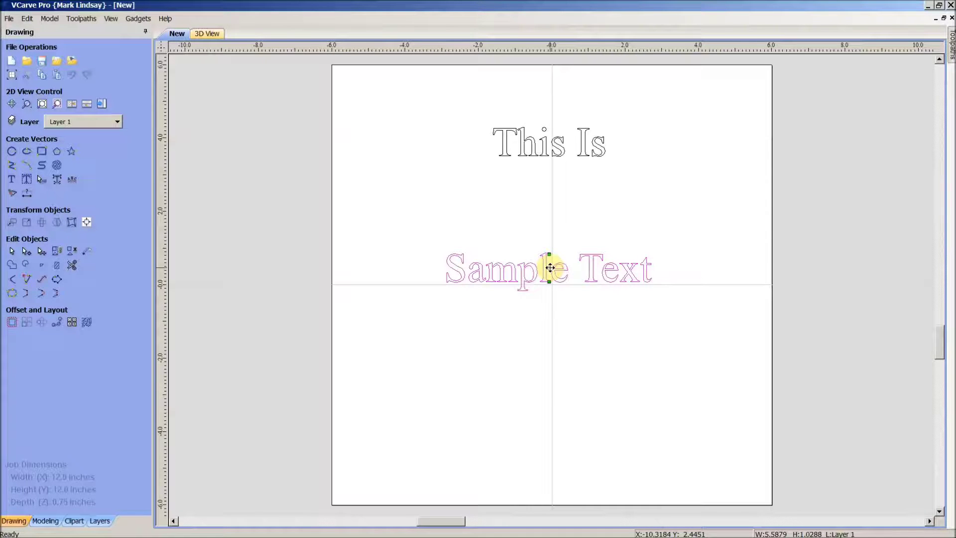
{"action": "mouse_move", "coordinate": [550, 268]}
{"action": "left_mouse_down"}
{"action": "mouse_move", "coordinate": [540, 252]}
{"action": "mouse_move", "coordinate": [561, 304]}
{"action": "mouse_move", "coordinate": [540, 274]}
{"action": "mouse_move", "coordinate": [554, 258]}
{"action": "left_mouse_up"}
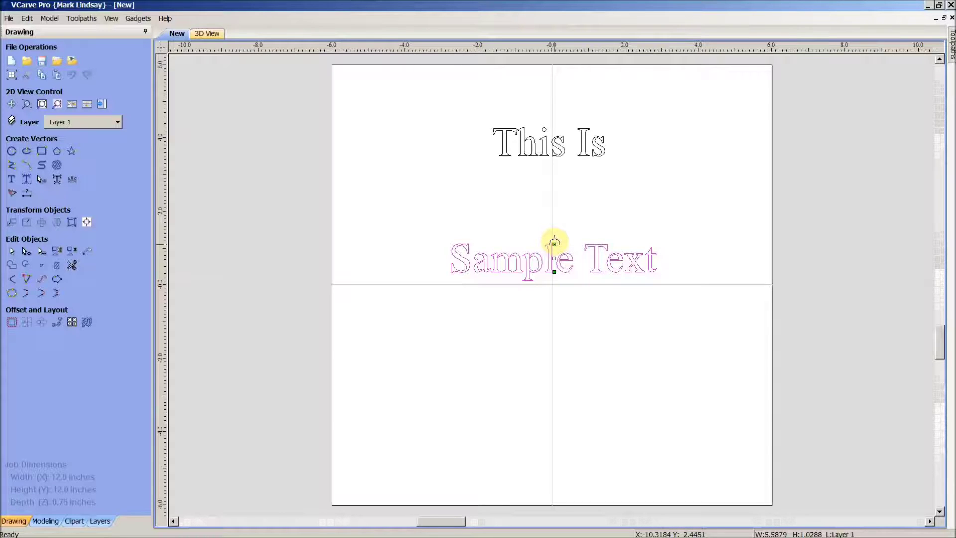
Arch the "Sample Text" line upward in increasing amounts, and flatten it back to a straight line.
{"action": "left_click_drag", "start_coordinate": [554, 243], "coordinate": [555, 188]}
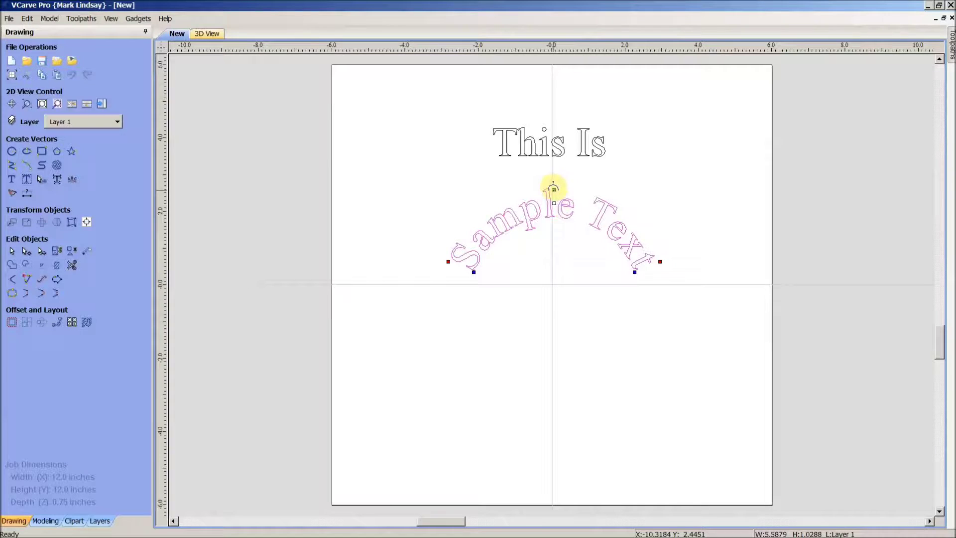
{"action": "left_click_drag", "start_coordinate": [554, 188], "coordinate": [554, 183]}
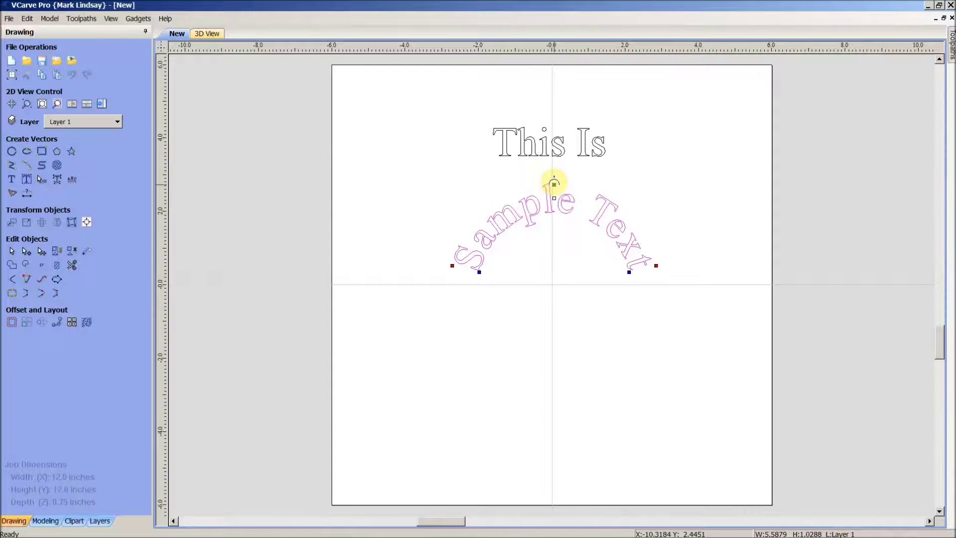
{"action": "left_click_drag", "start_coordinate": [554, 184], "coordinate": [554, 181]}
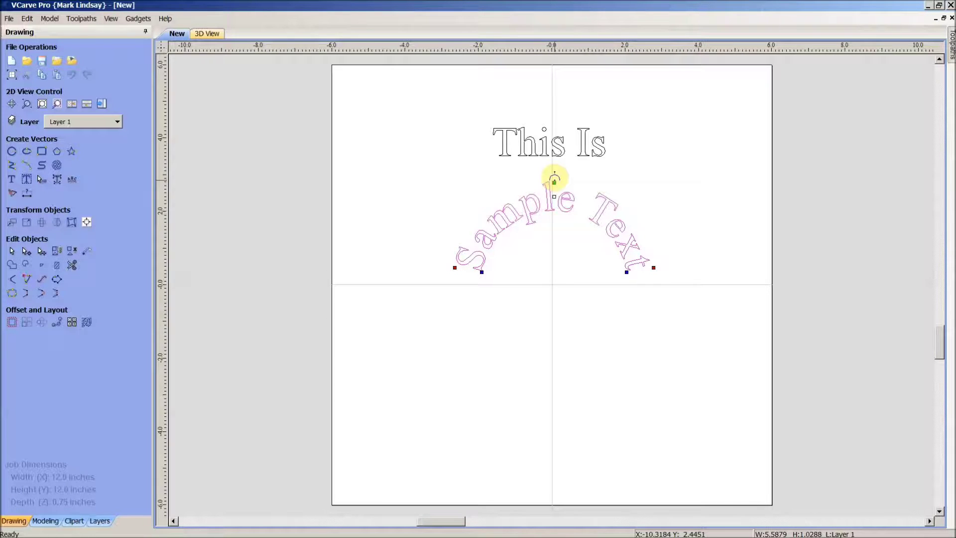
{"action": "left_click_drag", "start_coordinate": [555, 181], "coordinate": [554, 245]}
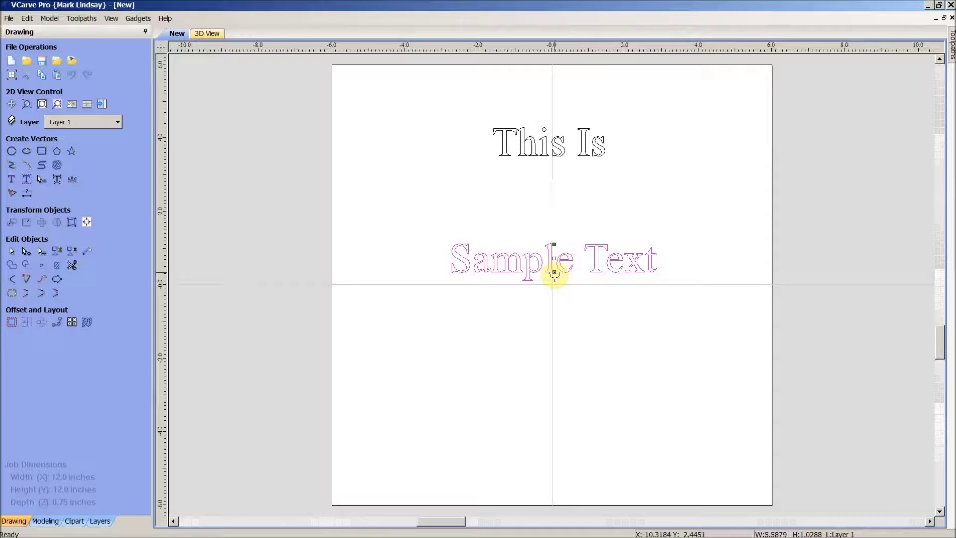
Bow the "Sample Text" line downward into a smile-shaped curve, and return it to a straight line.
{"action": "left_click_drag", "start_coordinate": [555, 272], "coordinate": [554, 329]}
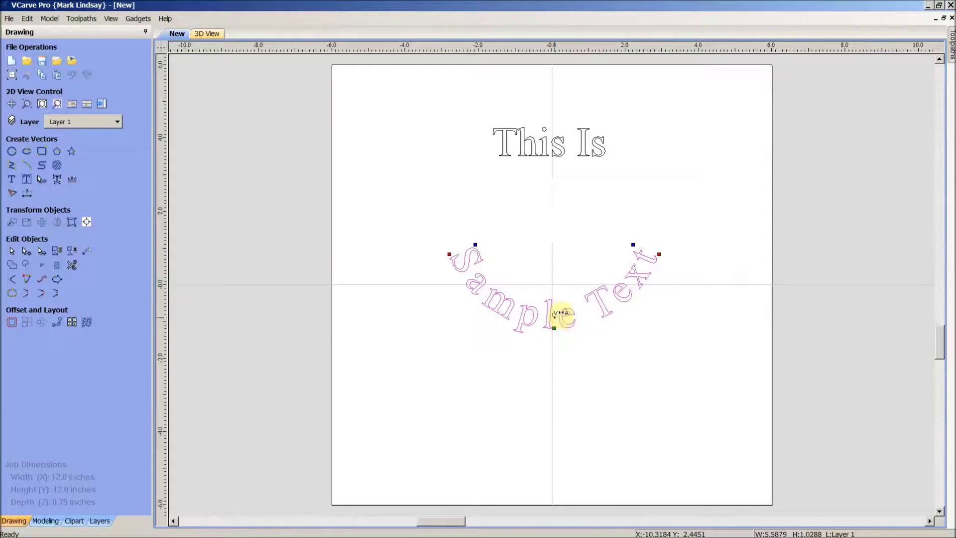
{"action": "mouse_move", "coordinate": [554, 316]}
{"action": "left_mouse_down"}
{"action": "mouse_move", "coordinate": [540, 335]}
{"action": "mouse_move", "coordinate": [548, 341]}
{"action": "mouse_move", "coordinate": [548, 304]}
{"action": "mouse_move", "coordinate": [551, 314]}
{"action": "left_mouse_up"}
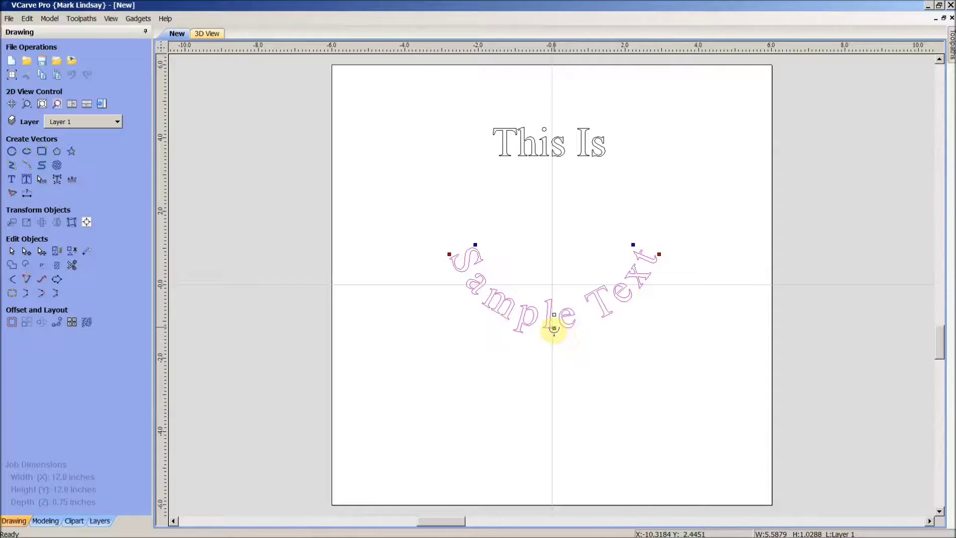
{"action": "left_click_drag", "start_coordinate": [554, 330], "coordinate": [547, 259]}
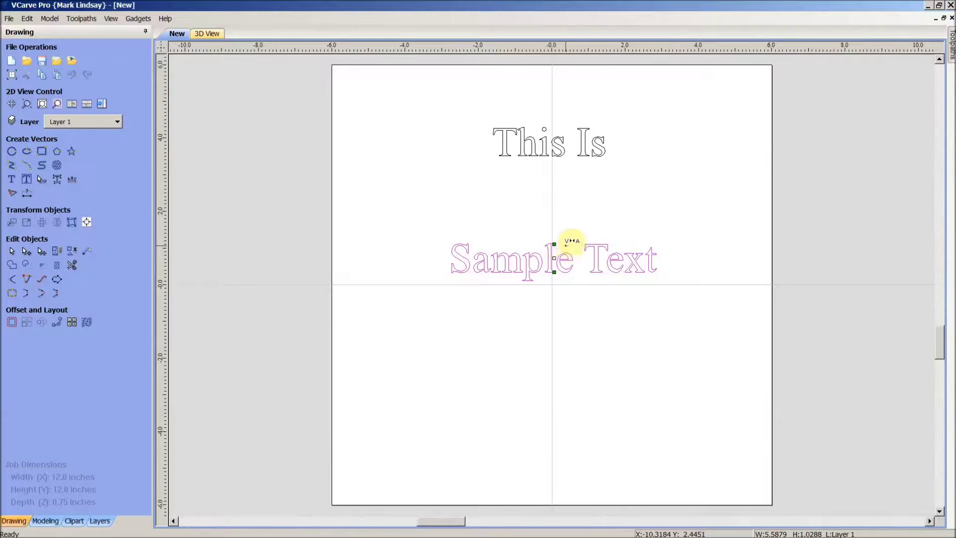
Arch the "Sample Text" line upward into a moderate curve with its crest at about Y 2.3.
{"action": "left_click_drag", "start_coordinate": [554, 243], "coordinate": [554, 193]}
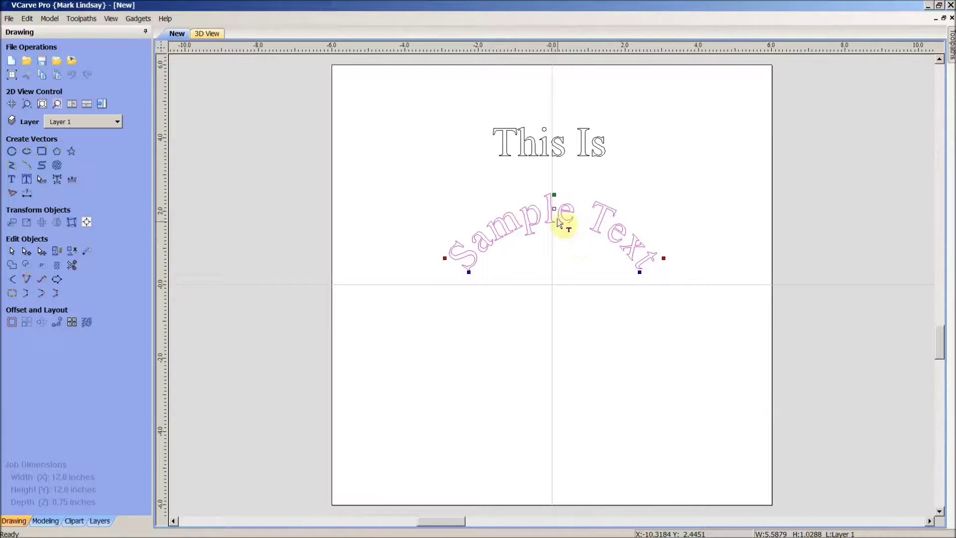
{"action": "left_click_drag", "start_coordinate": [554, 195], "coordinate": [548, 249]}
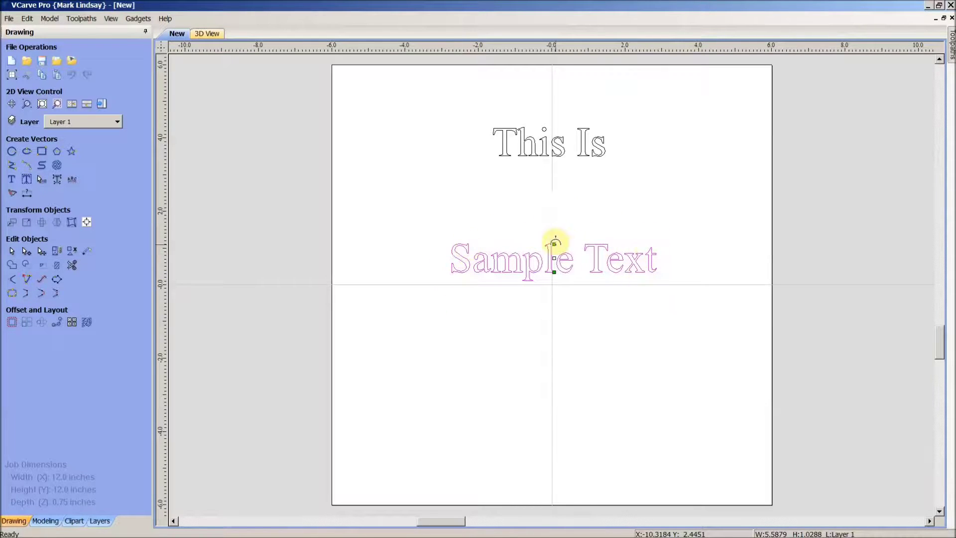
{"action": "left_click_drag", "start_coordinate": [554, 242], "coordinate": [554, 209]}
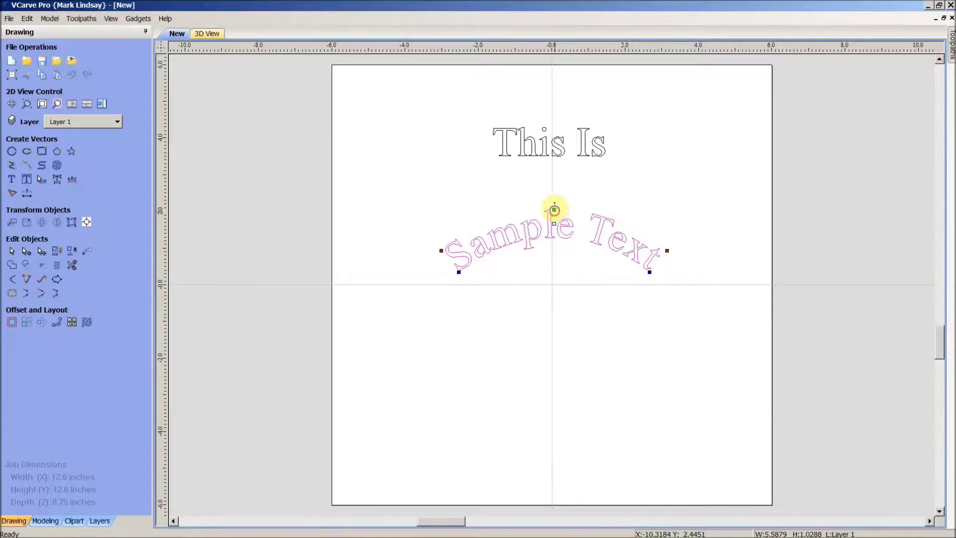
{"action": "left_click_drag", "start_coordinate": [555, 210], "coordinate": [555, 200]}
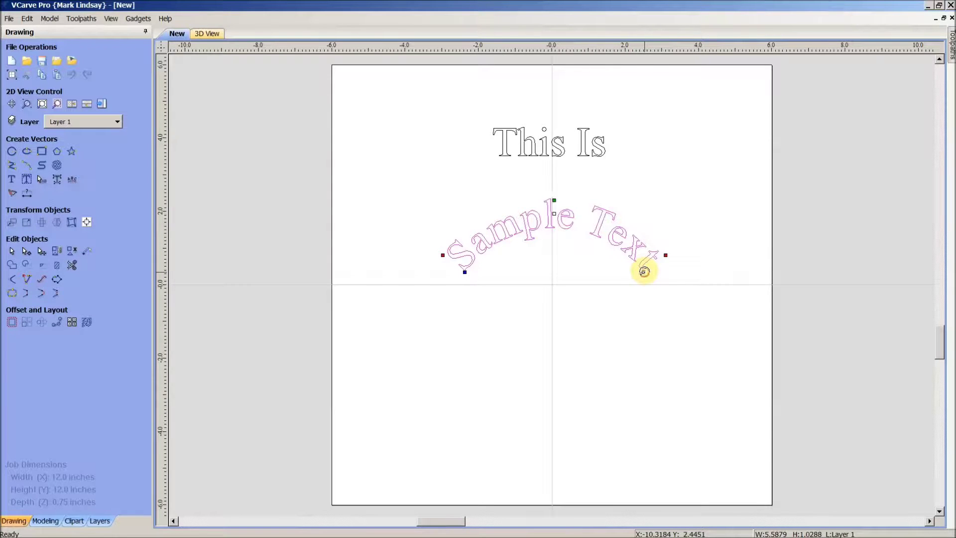
Vary the arched "Sample Text" line's radius about its arc centre, ending slightly tighter with the crest at about Y 2.0.
{"action": "left_click_drag", "start_coordinate": [643, 271], "coordinate": [641, 272]}
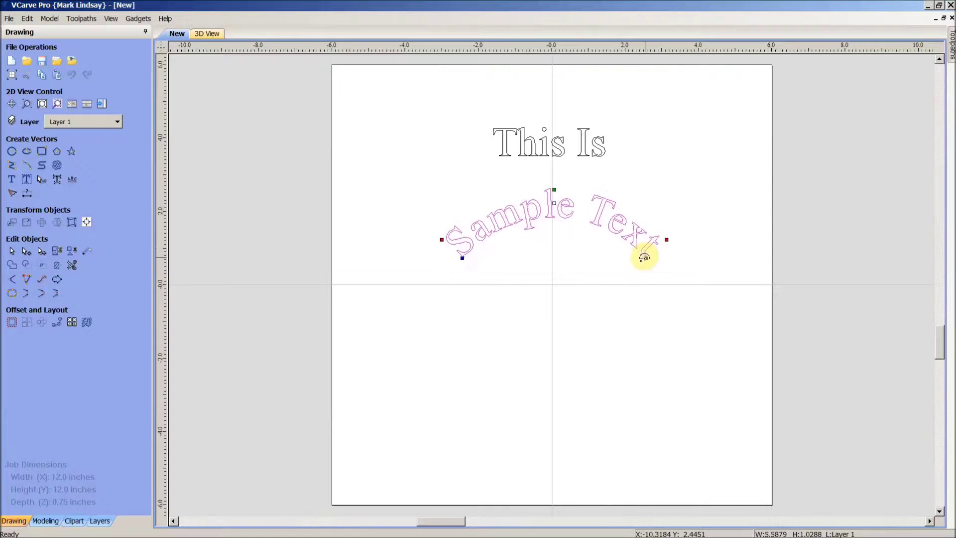
{"action": "left_click_drag", "start_coordinate": [644, 258], "coordinate": [650, 277]}
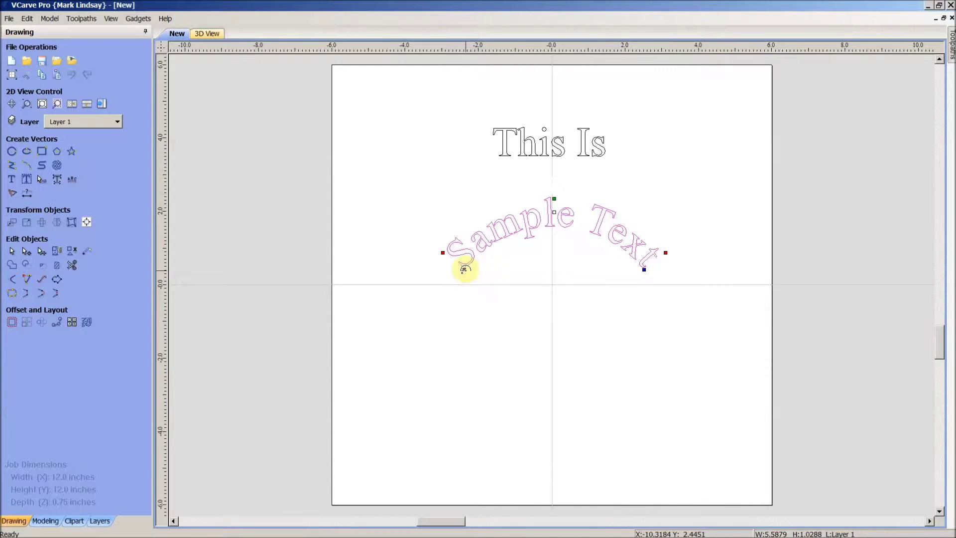
{"action": "left_click_drag", "start_coordinate": [464, 269], "coordinate": [476, 274]}
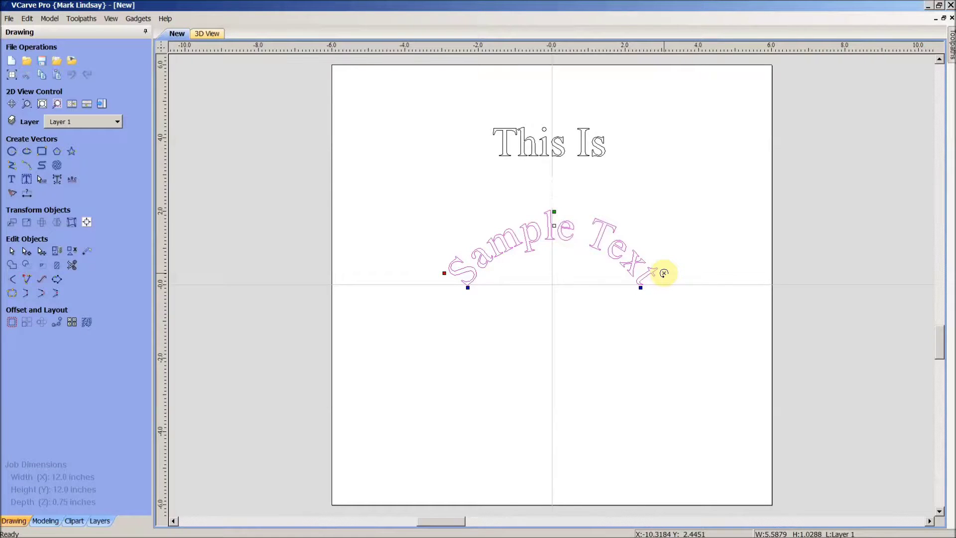
Rotate the arched "Sample Text" line counter-clockwise about its arc centre until it leans left, deepening its curve slightly along the way.
{"action": "left_click_drag", "start_coordinate": [664, 273], "coordinate": [513, 244]}
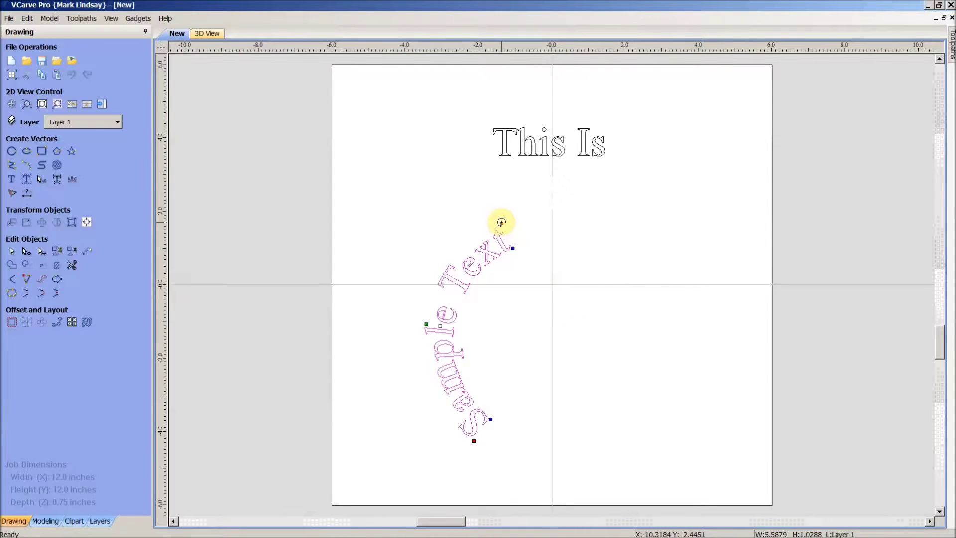
{"action": "mouse_move", "coordinate": [502, 222]}
{"action": "left_mouse_down"}
{"action": "mouse_move", "coordinate": [606, 229]}
{"action": "mouse_move", "coordinate": [678, 259]}
{"action": "mouse_move", "coordinate": [687, 327]}
{"action": "mouse_move", "coordinate": [673, 365]}
{"action": "mouse_move", "coordinate": [626, 393]}
{"action": "mouse_move", "coordinate": [538, 405]}
{"action": "mouse_move", "coordinate": [606, 414]}
{"action": "mouse_move", "coordinate": [687, 380]}
{"action": "mouse_move", "coordinate": [696, 327]}
{"action": "mouse_move", "coordinate": [660, 252]}
{"action": "mouse_move", "coordinate": [604, 222]}
{"action": "mouse_move", "coordinate": [488, 234]}
{"action": "left_mouse_up"}
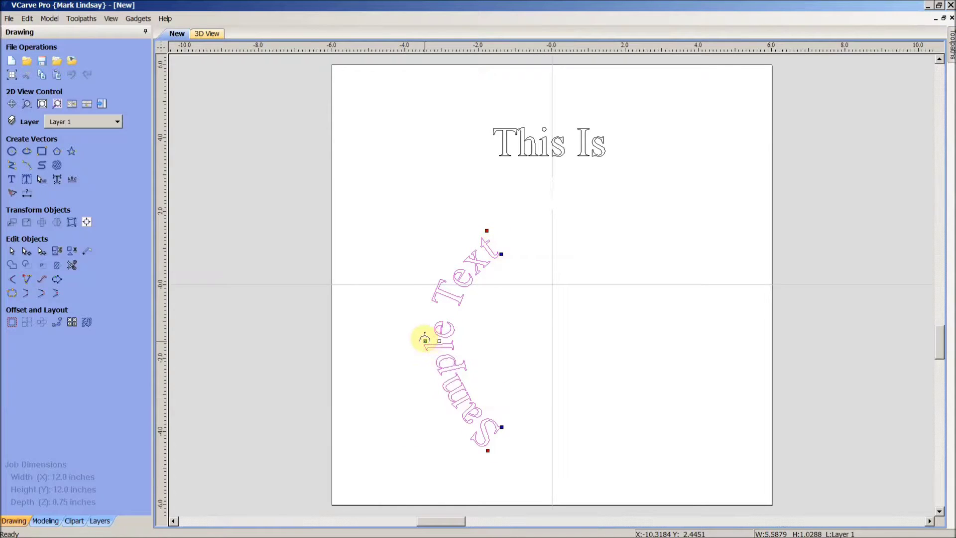
{"action": "left_click_drag", "start_coordinate": [424, 340], "coordinate": [415, 342]}
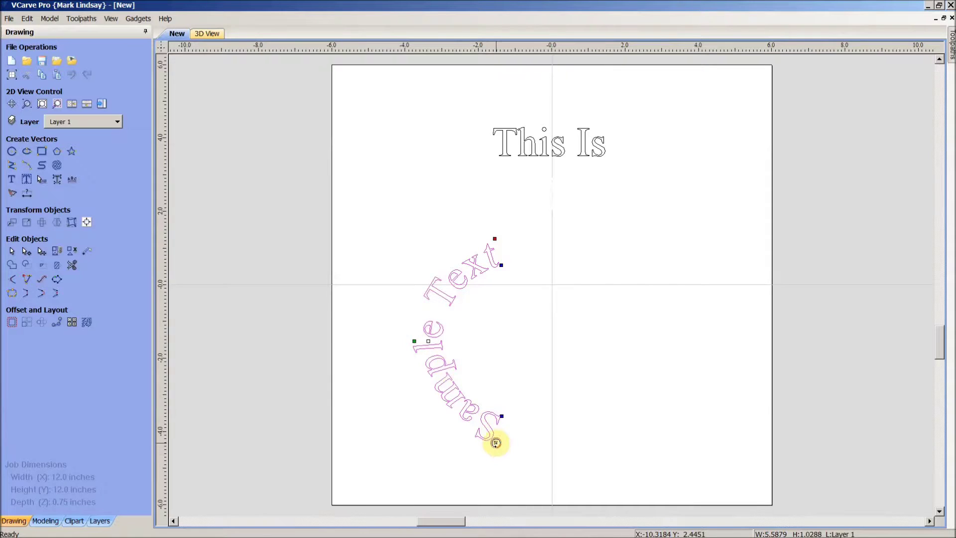
{"action": "left_click_drag", "start_coordinate": [496, 443], "coordinate": [416, 357]}
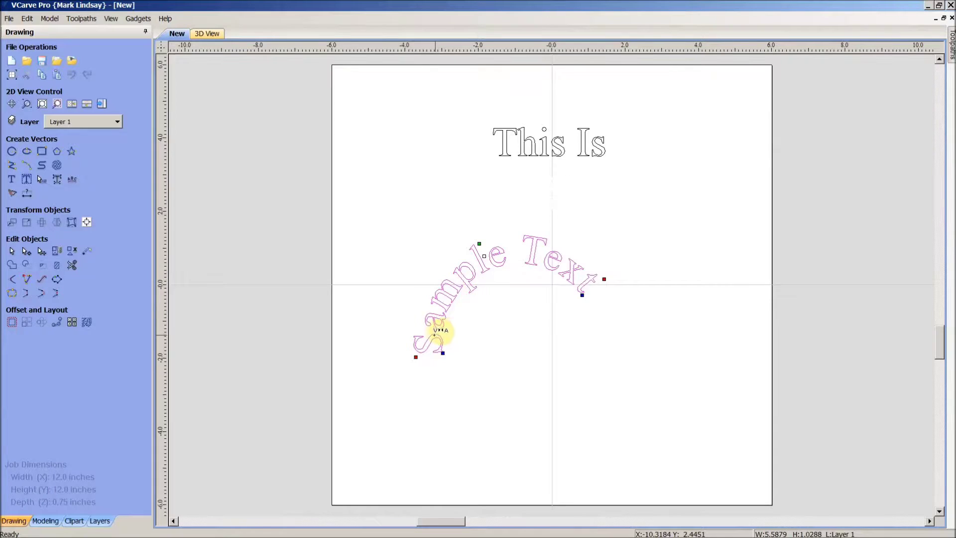
Tighten the kerning between letters near the start and end of "Sample Text", and enlarge its arc radius outward.
{"action": "scroll", "coordinate": [441, 330], "scroll_direction": "up", "scroll_amount": 3}
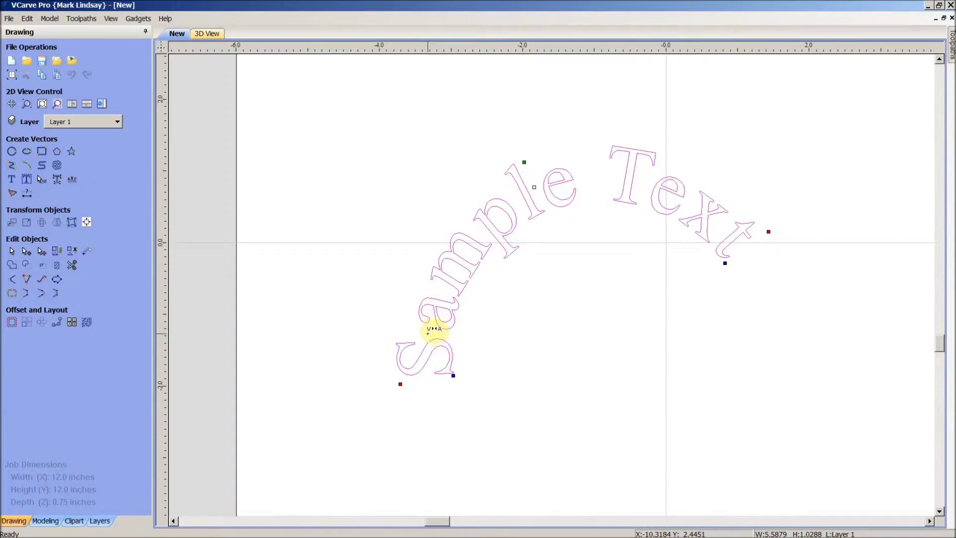
{"action": "left_click_drag", "start_coordinate": [434, 330], "coordinate": [711, 224]}
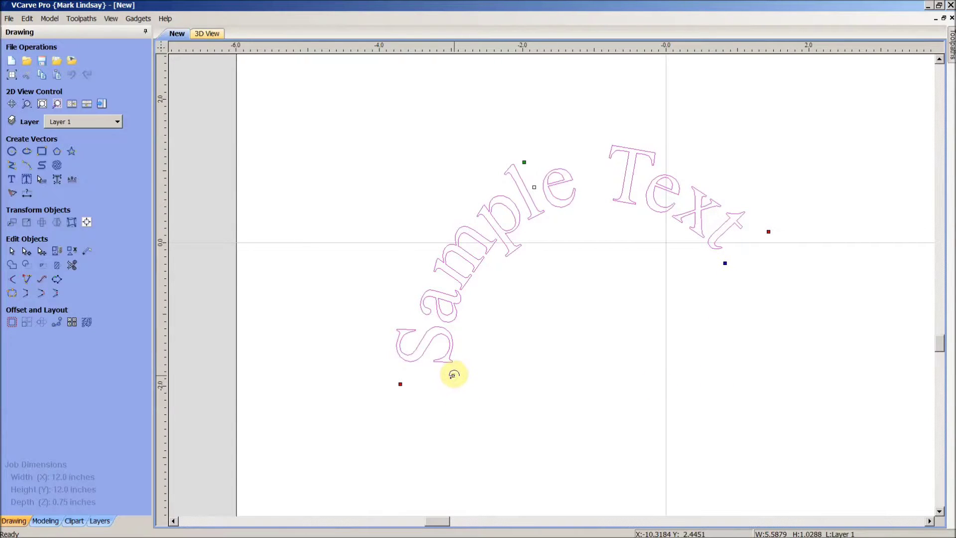
{"action": "left_click_drag", "start_coordinate": [454, 375], "coordinate": [427, 384]}
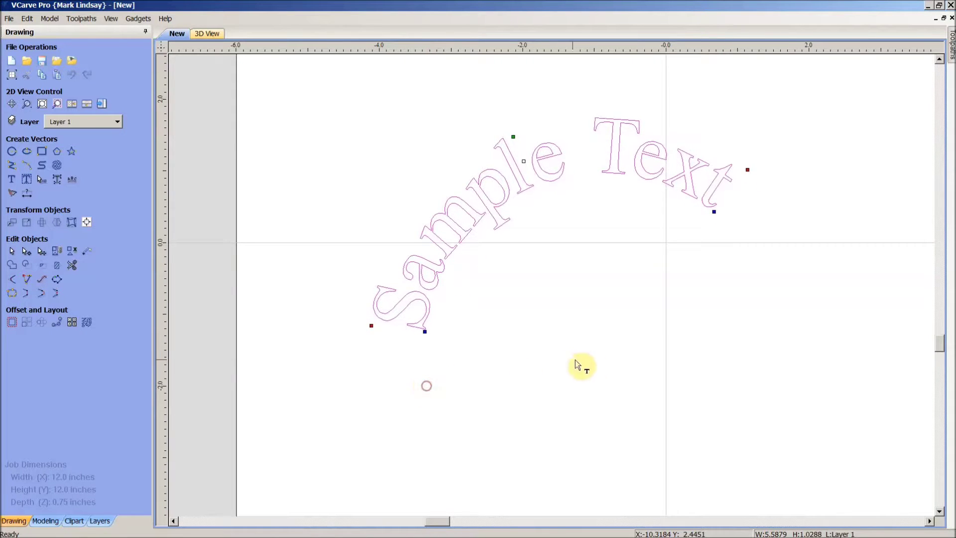
Finish the text curve editing and move the "This Is" line above the curved text's start, centred at about X -3.9, Y 2.3.
{"action": "scroll", "coordinate": [619, 297], "scroll_direction": "down", "scroll_amount": 4}
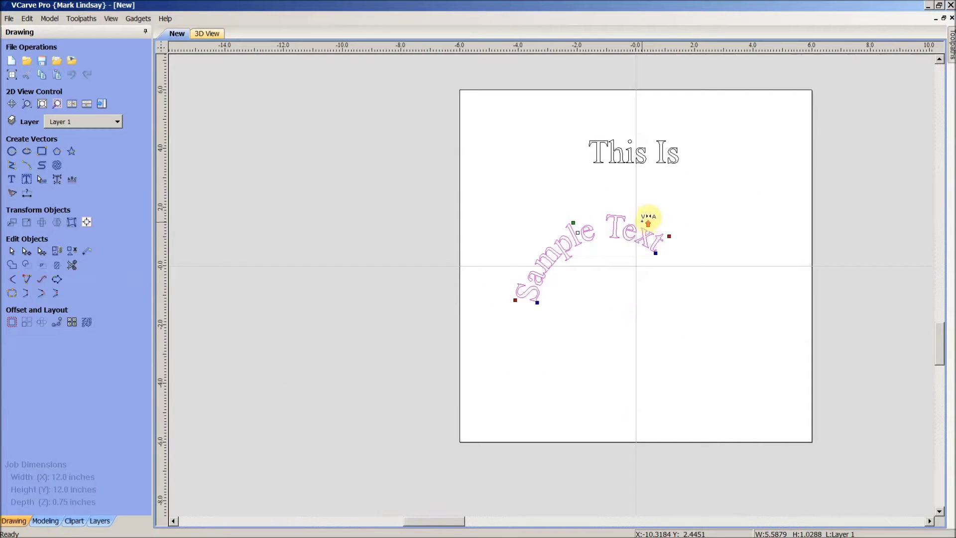
{"action": "scroll", "coordinate": [648, 220], "scroll_direction": "up", "scroll_amount": 2}
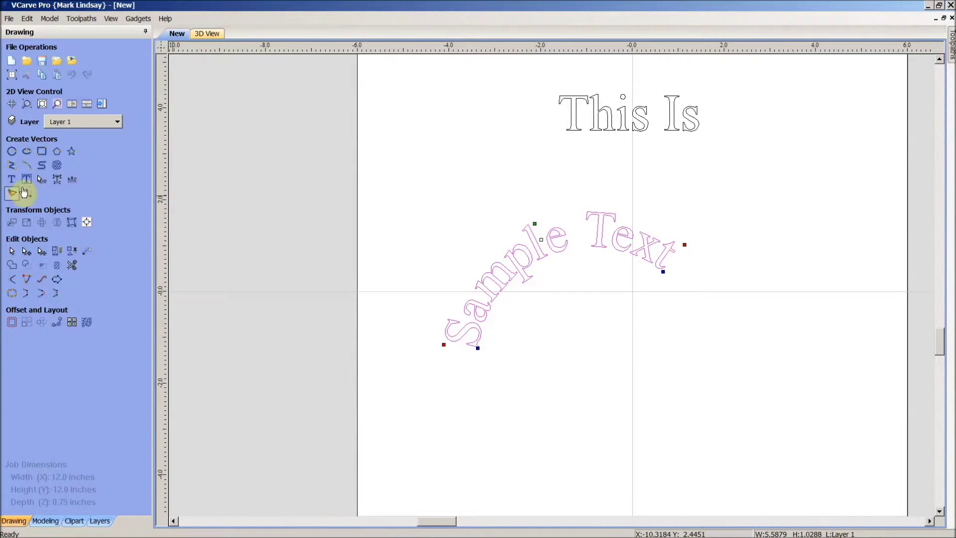
{"action": "left_click", "coordinate": [11, 251]}
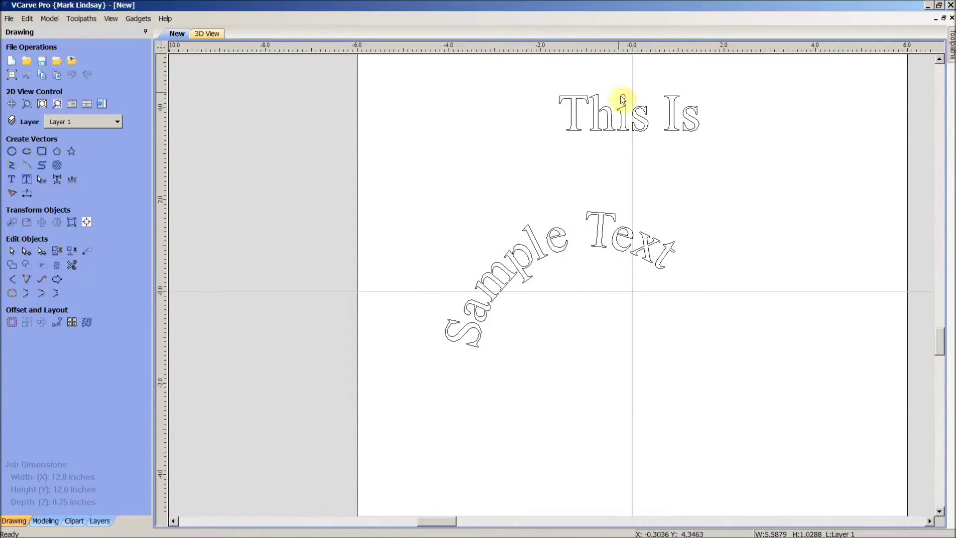
{"action": "left_click", "coordinate": [623, 122]}
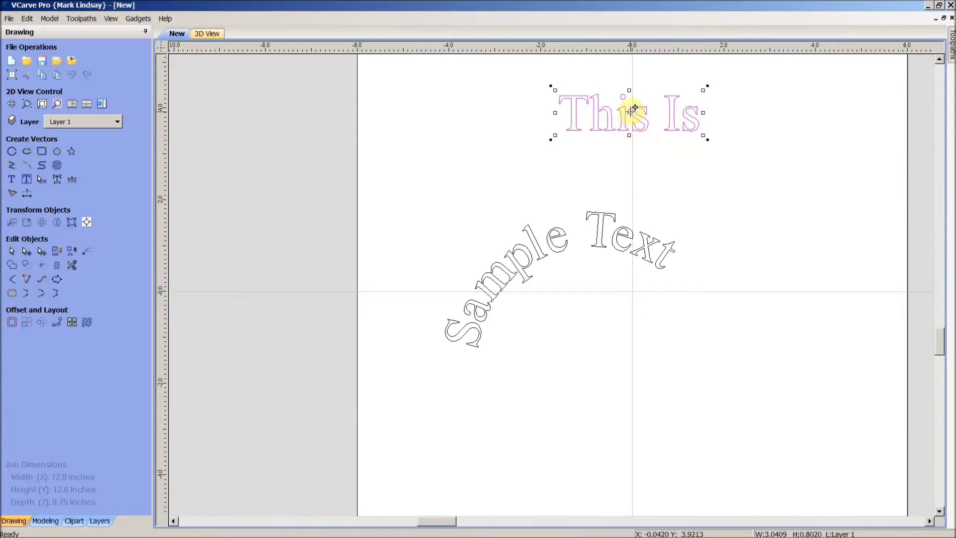
{"action": "left_click_drag", "start_coordinate": [632, 111], "coordinate": [461, 194]}
{"action": "left_click", "coordinate": [570, 352]}
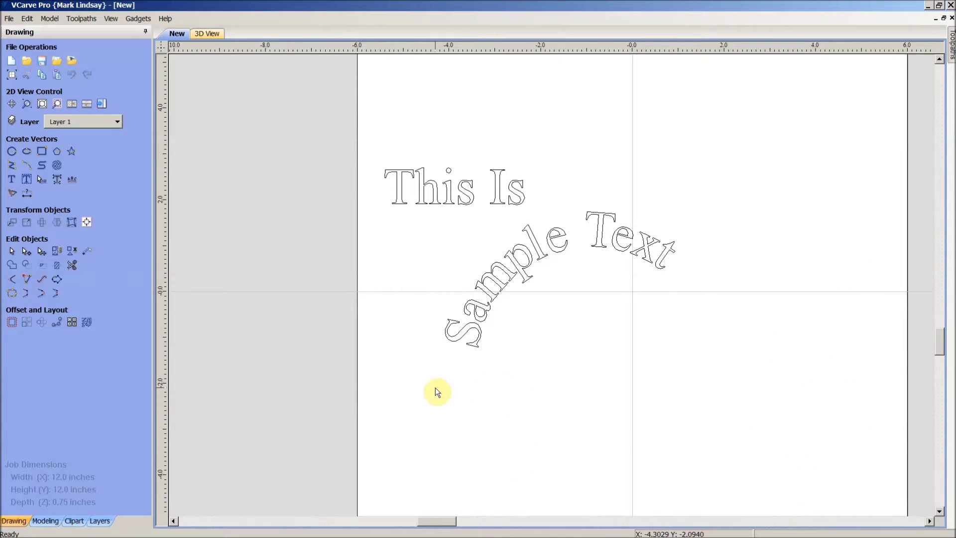
Move the curved "Sample Text" line about 0.3 inches left and slightly down, and deselect it.
{"action": "left_click", "coordinate": [522, 273]}
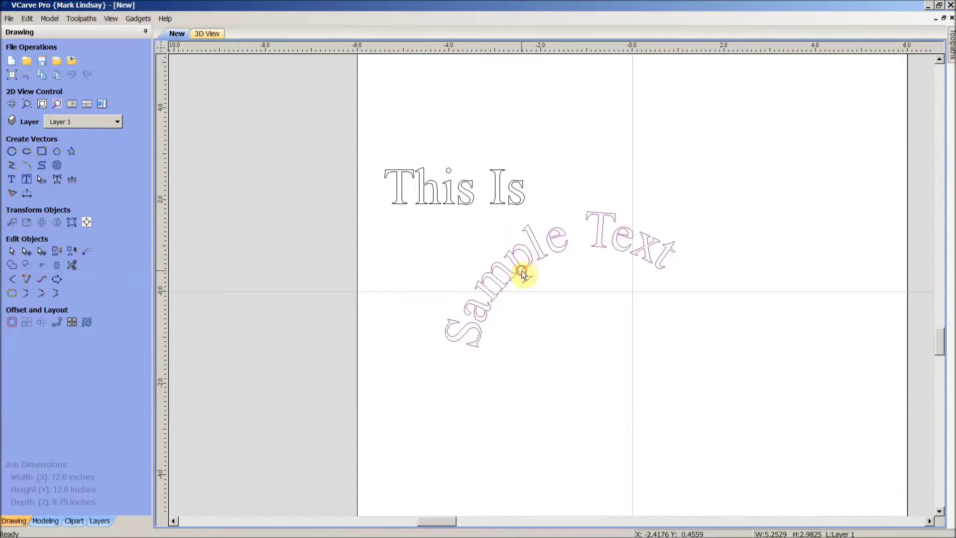
{"action": "left_click", "coordinate": [523, 279]}
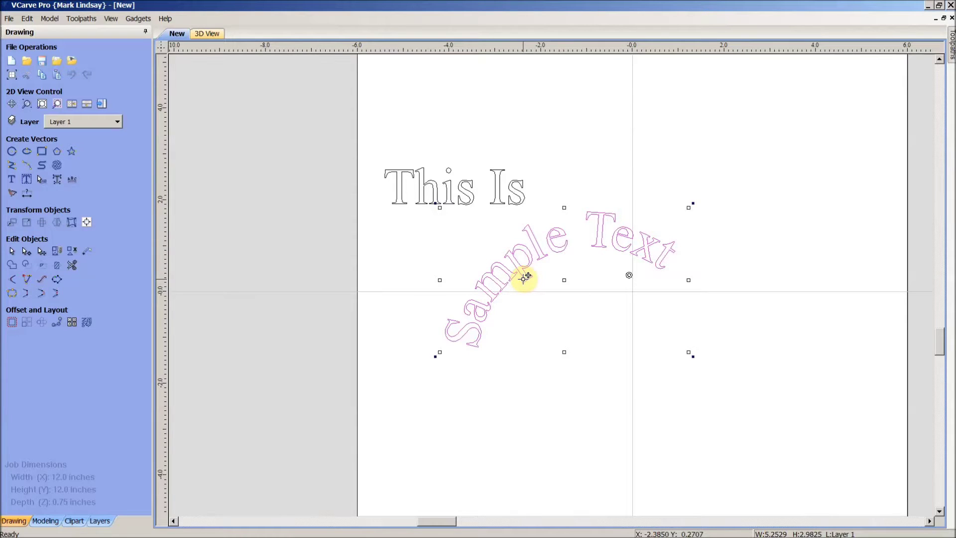
{"action": "left_click_drag", "start_coordinate": [564, 280], "coordinate": [550, 287]}
{"action": "left_click", "coordinate": [747, 329]}
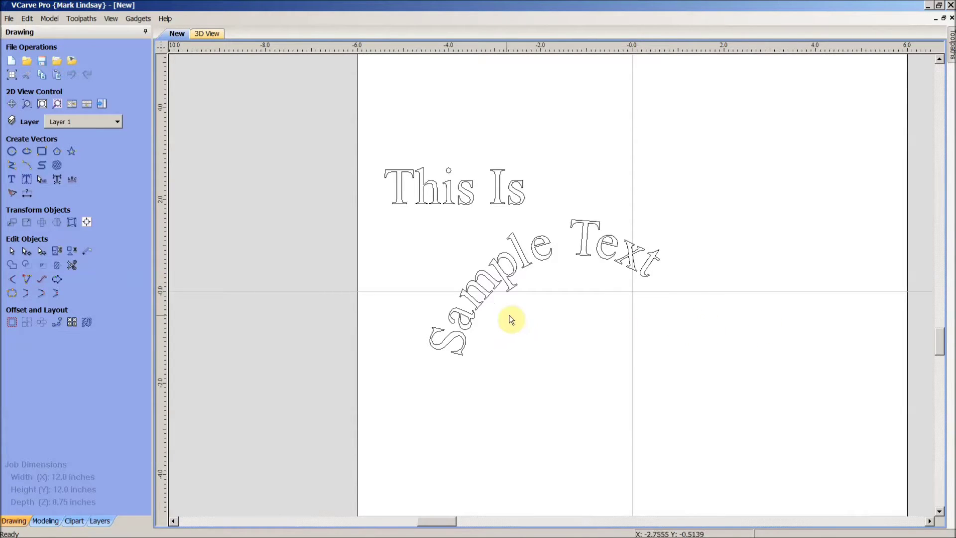
Reopen text spacing and curve editing on "Sample Text", flatten its arch into a straight slanted line, and deselect it.
{"action": "left_click", "coordinate": [513, 273]}
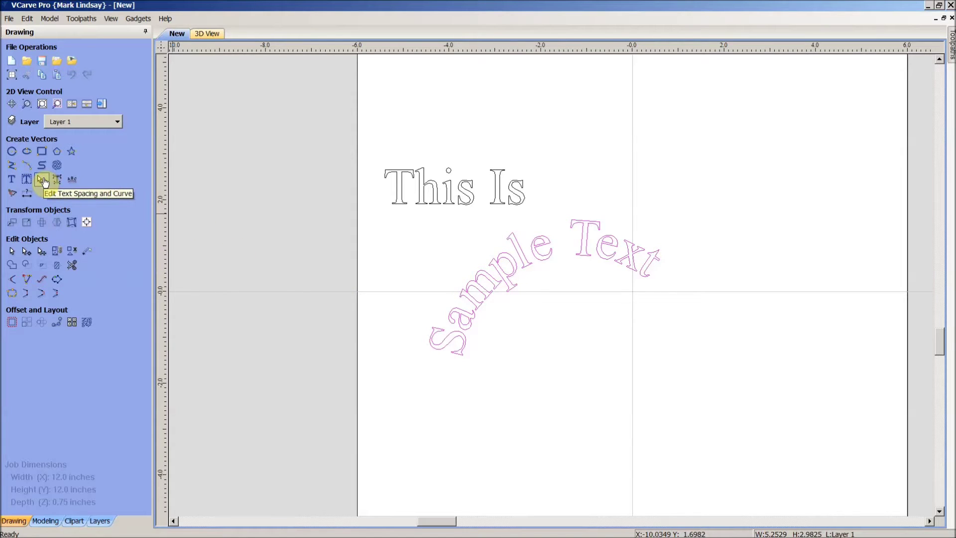
{"action": "left_click", "coordinate": [43, 180]}
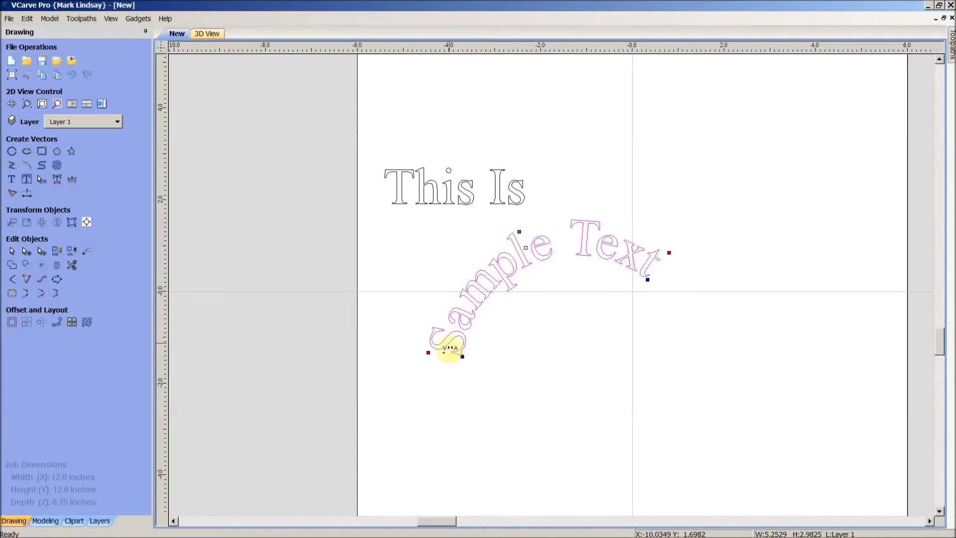
{"action": "left_click_drag", "start_coordinate": [519, 231], "coordinate": [556, 291]}
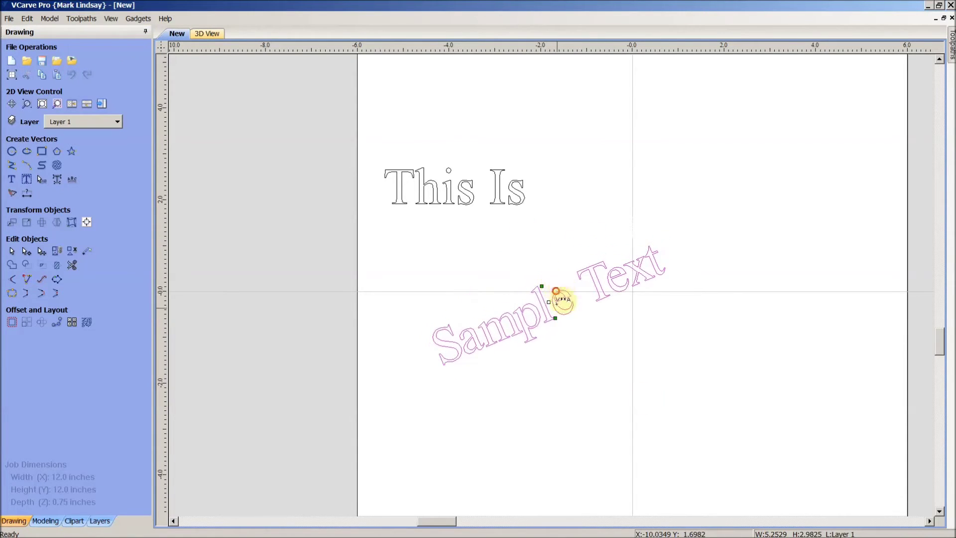
{"action": "left_click", "coordinate": [638, 391]}
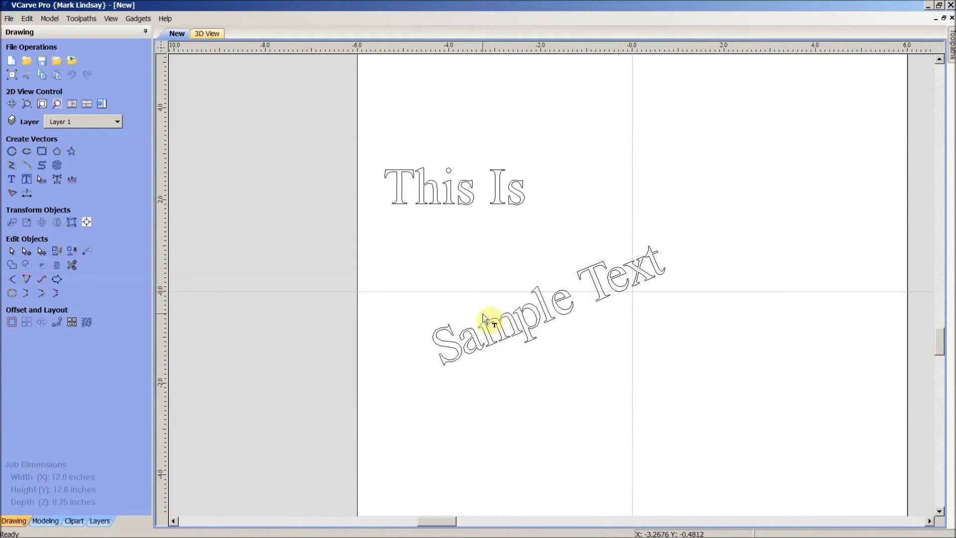
Arch the slanted "Sample Text" line back upward into a left-leaning curve beneath "This Is", and deselect it.
{"action": "left_click", "coordinate": [527, 329]}
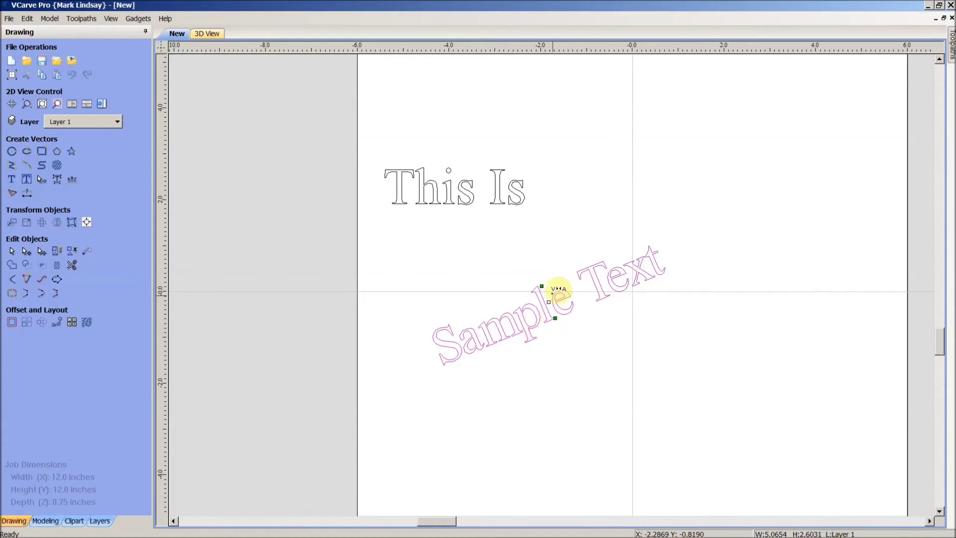
{"action": "left_click_drag", "start_coordinate": [541, 286], "coordinate": [511, 234]}
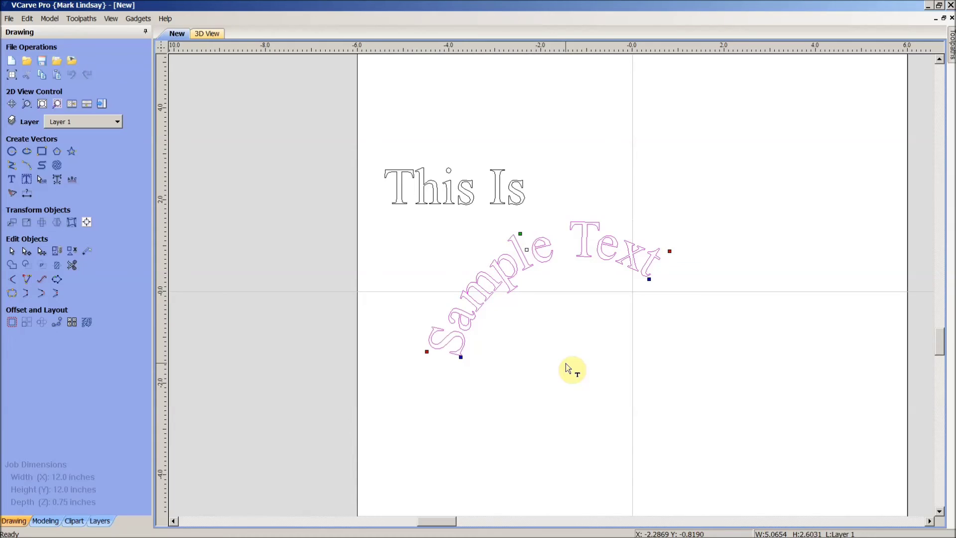
{"action": "left_click", "coordinate": [566, 364]}
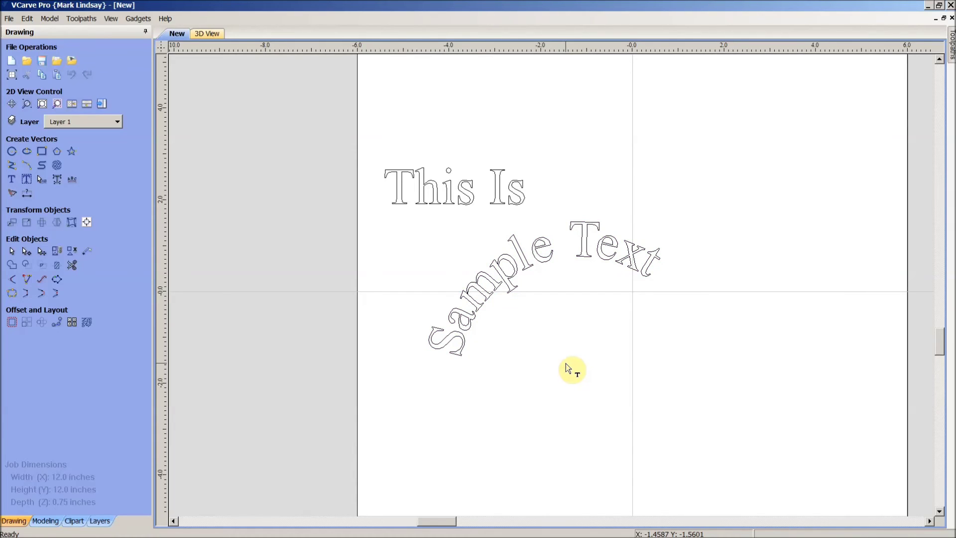